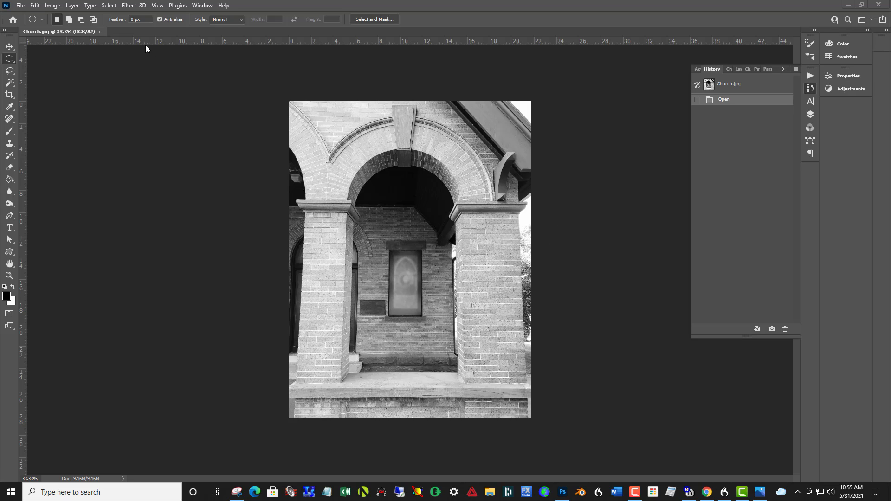
Select the whole canvas and Free Transform it, pulling both top corners outward to straighten the pillars.
{"action": "left_click", "coordinate": [107, 6]}
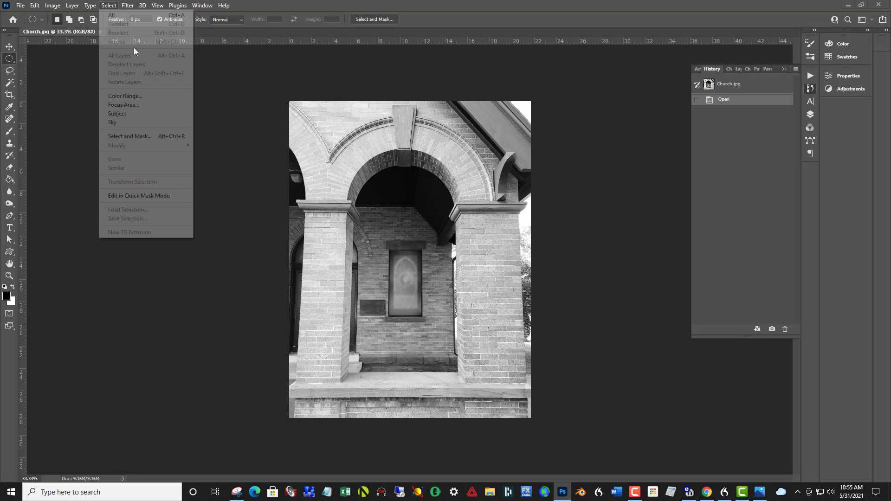
{"action": "left_click", "coordinate": [111, 15]}
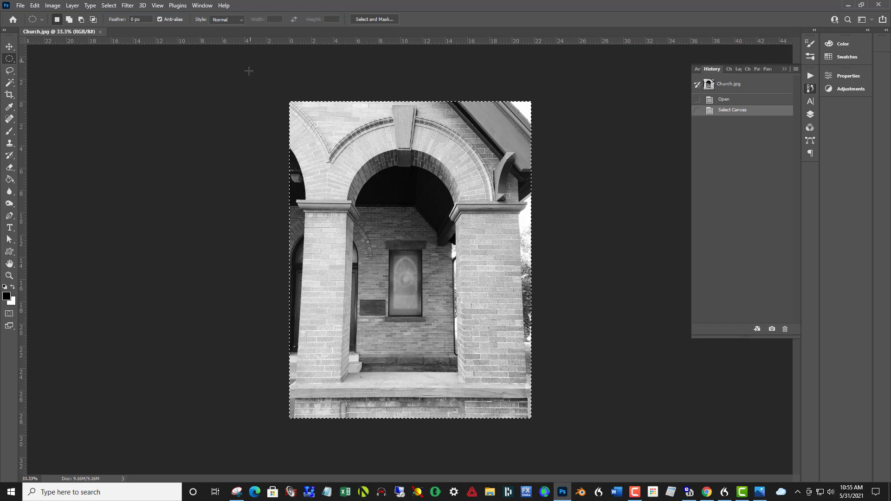
{"action": "left_click", "coordinate": [36, 5]}
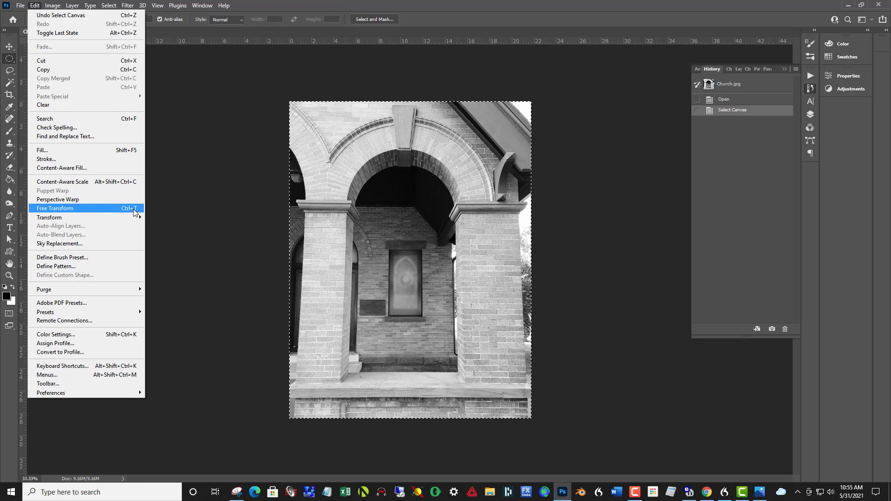
{"action": "key", "text": "Escape"}
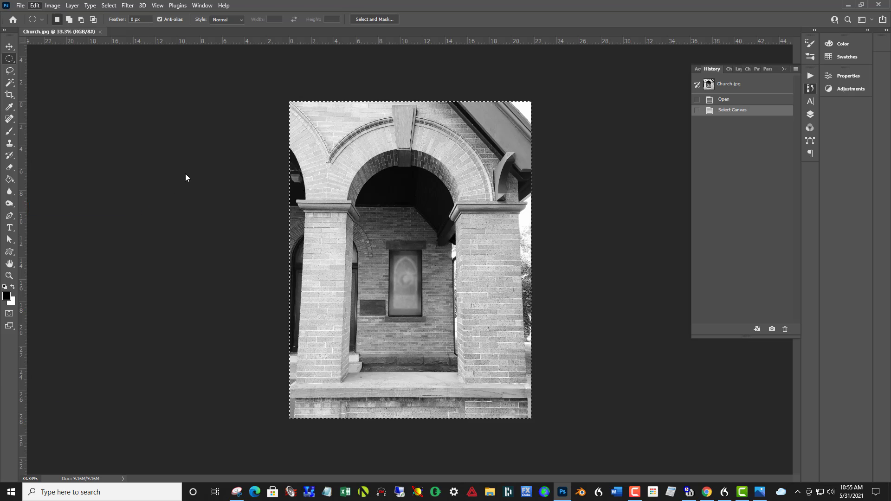
{"action": "key", "text": "ctrl+t"}
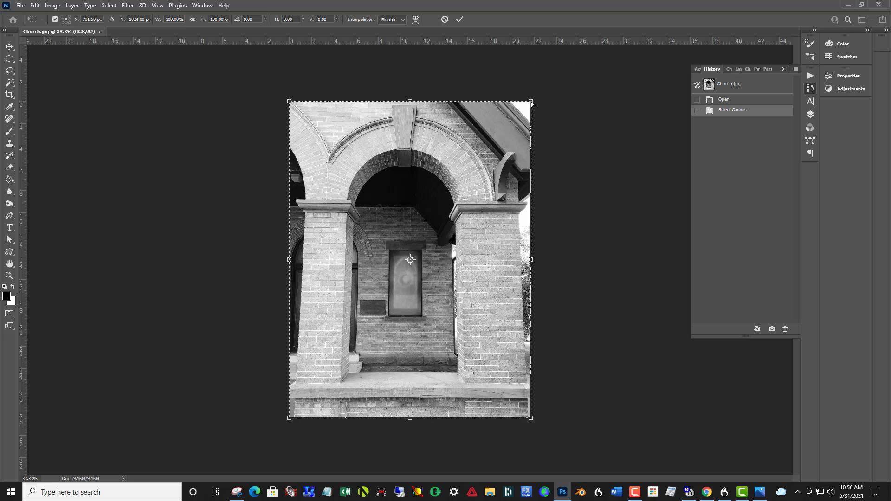
{"action": "left_click_drag", "start_coordinate": [532, 102], "coordinate": [547, 96]}
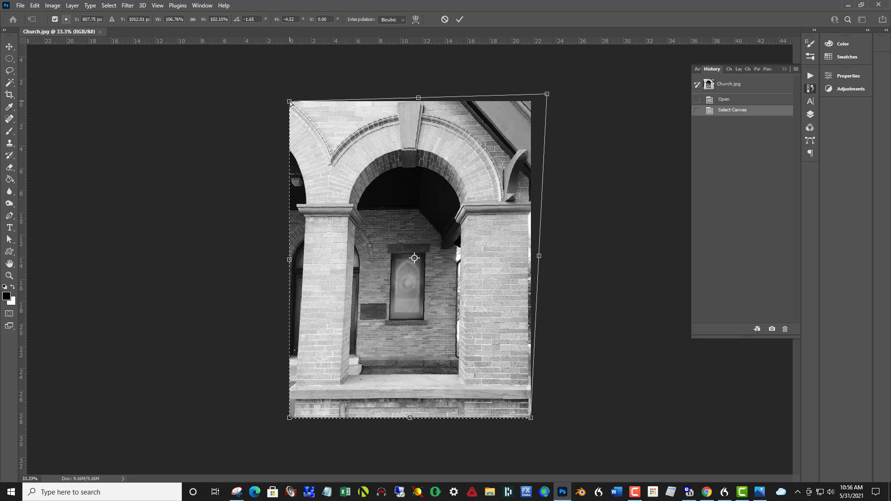
{"action": "left_click_drag", "start_coordinate": [289, 102], "coordinate": [269, 95]}
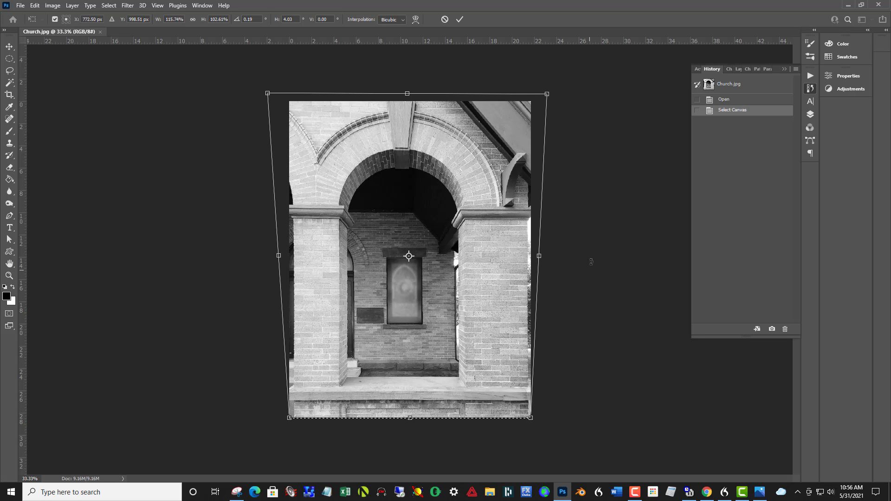
{"action": "left_click", "coordinate": [461, 19]}
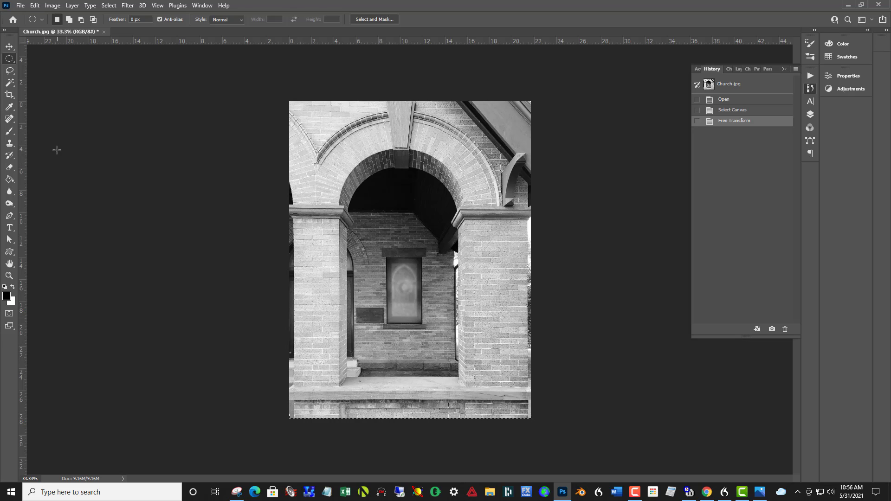
Crop the left, right and top edges inward to remove the white gaps.
{"action": "left_click", "coordinate": [9, 95]}
{"action": "left_click", "coordinate": [48, 98]}
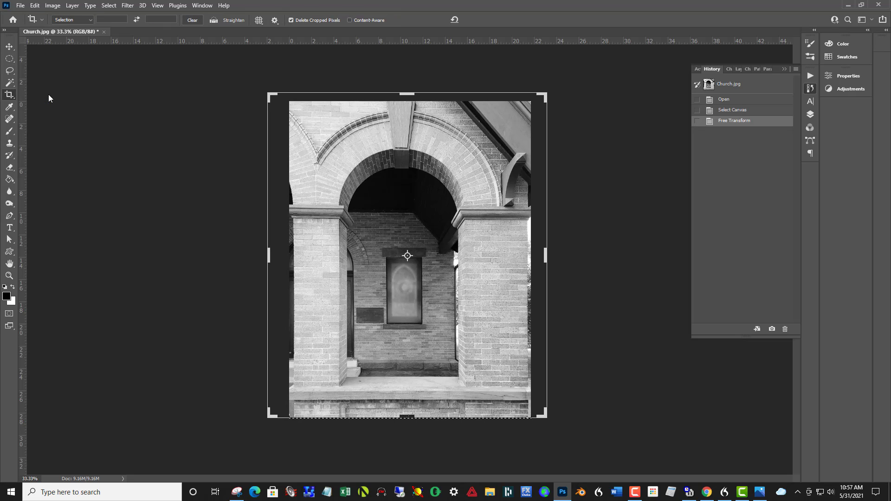
{"action": "left_click", "coordinate": [384, 231]}
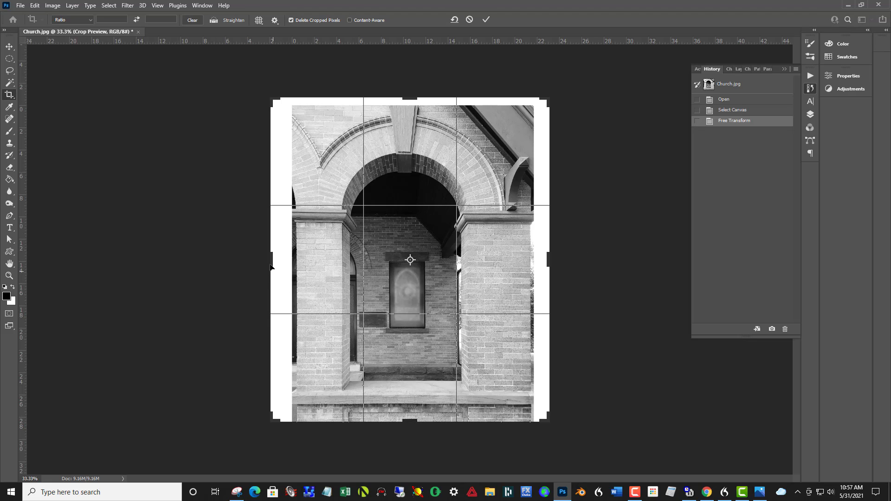
{"action": "left_click_drag", "start_coordinate": [269, 262], "coordinate": [284, 262]}
{"action": "left_click_drag", "start_coordinate": [535, 259], "coordinate": [528, 260]}
{"action": "left_click_drag", "start_coordinate": [410, 99], "coordinate": [409, 102]}
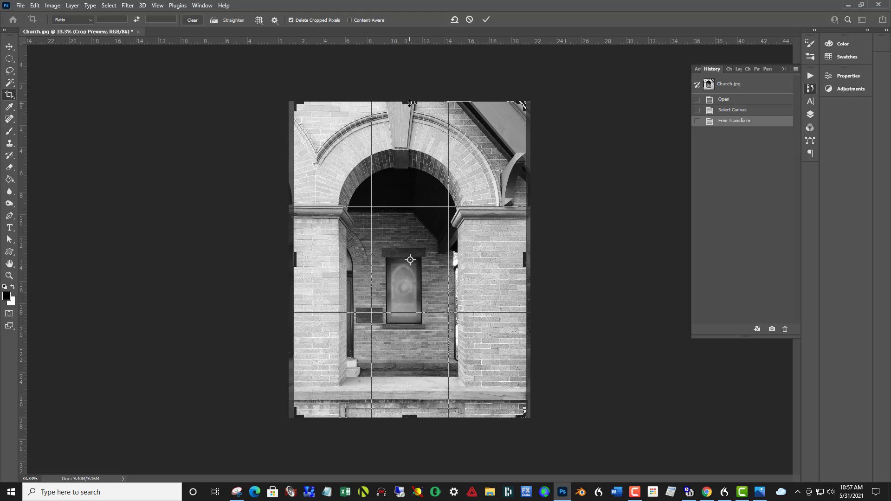
{"action": "left_click", "coordinate": [485, 20]}
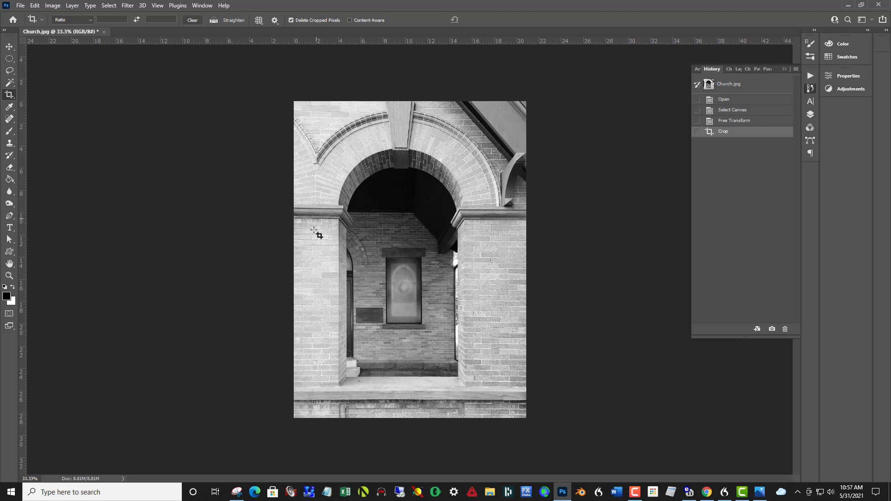
Crop the right edge a little further inward.
{"action": "left_click", "coordinate": [495, 285]}
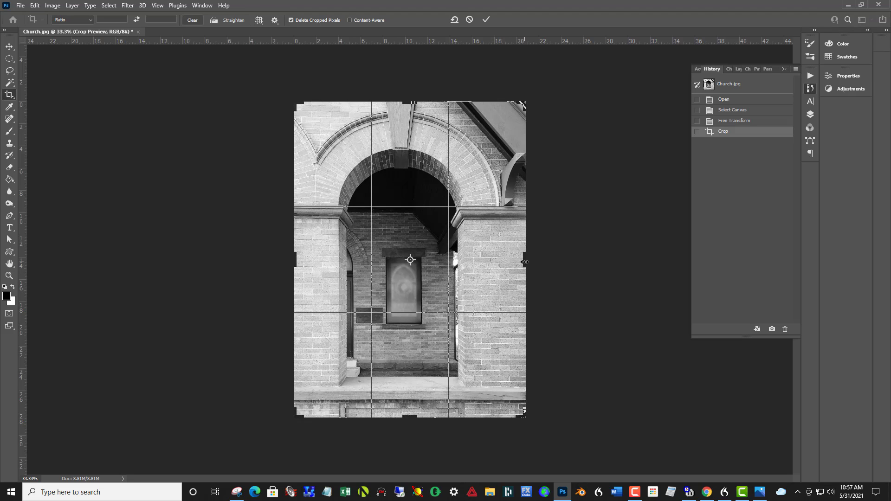
{"action": "mouse_move", "coordinate": [522, 261]}
{"action": "left_mouse_down"}
{"action": "mouse_move", "coordinate": [532, 251]}
{"action": "mouse_move", "coordinate": [517, 258]}
{"action": "left_mouse_up"}
{"action": "left_click", "coordinate": [486, 19]}
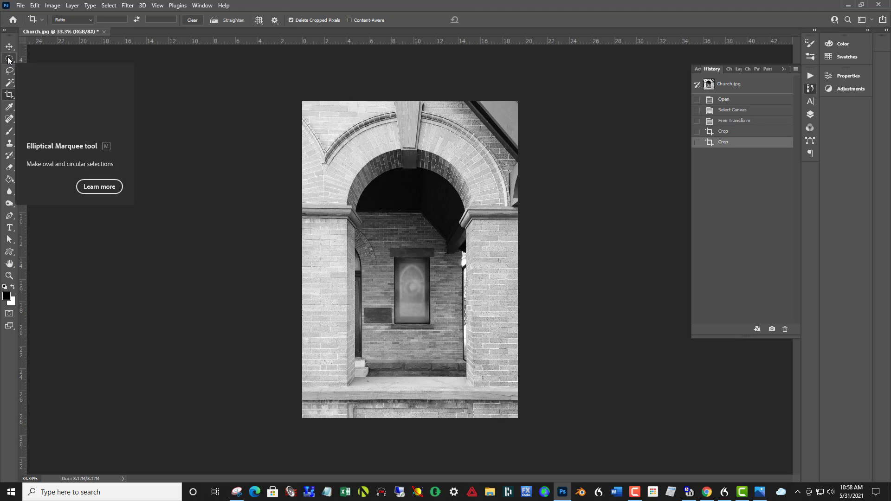
Draw an elliptical marquee centred on the archway and invert the selection.
{"action": "left_click_drag", "start_coordinate": [9, 59], "coordinate": [35, 67]}
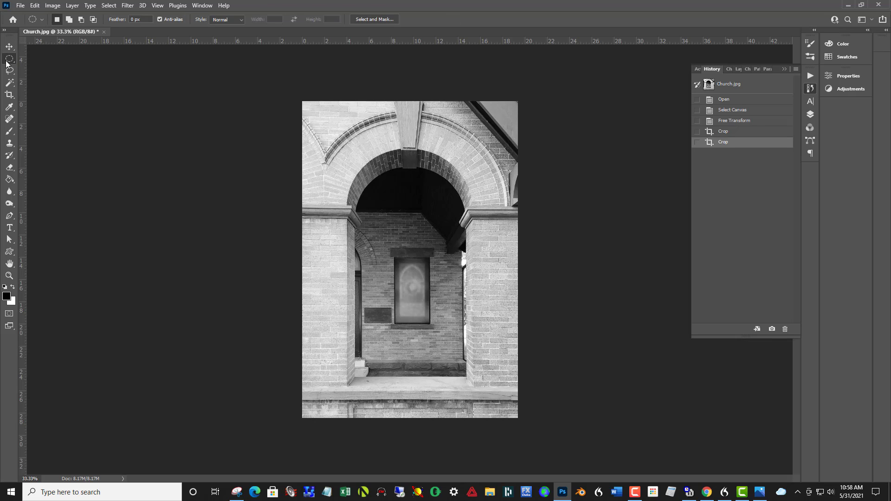
{"action": "left_click_drag", "start_coordinate": [9, 61], "coordinate": [41, 67]}
{"action": "left_click_drag", "start_coordinate": [413, 282], "coordinate": [519, 417]}
{"action": "key", "text": "Escape"}
{"action": "left_click_drag", "start_coordinate": [458, 330], "coordinate": [461, 277]}
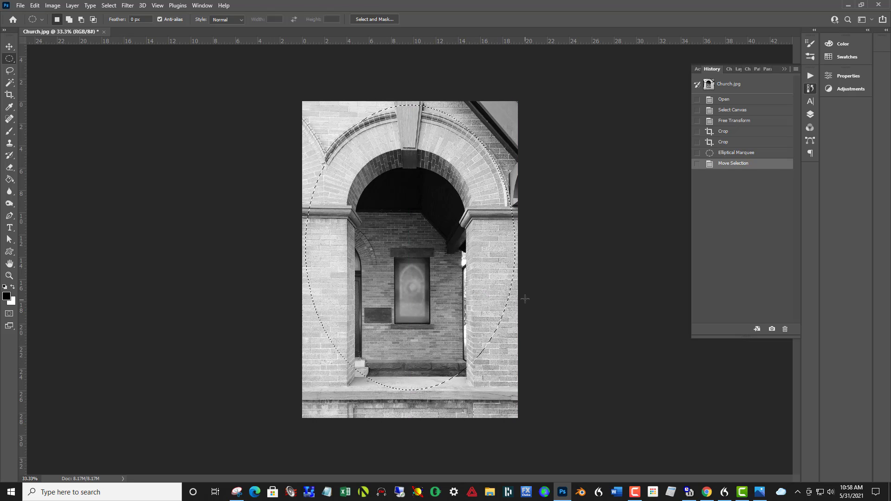
{"action": "left_click", "coordinate": [113, 10]}
{"action": "left_click", "coordinate": [126, 43]}
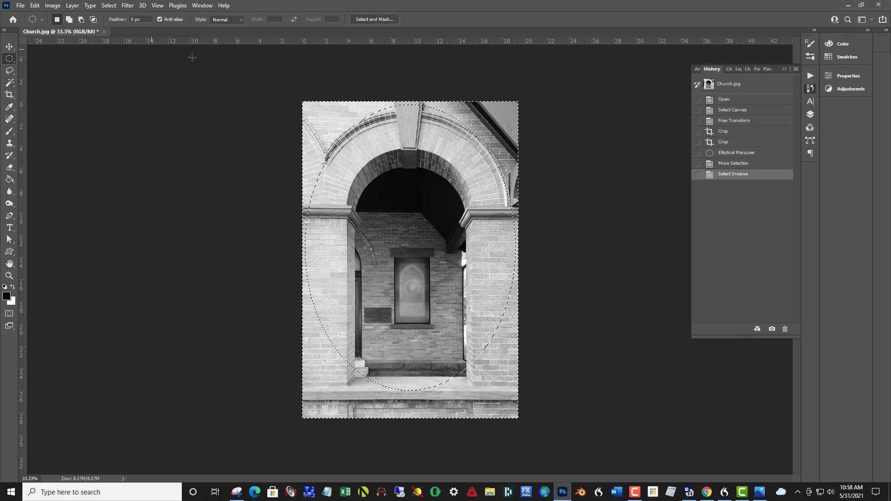
Feather the inverted selection to about 398 px in Select and Mask.
{"action": "left_click", "coordinate": [375, 20]}
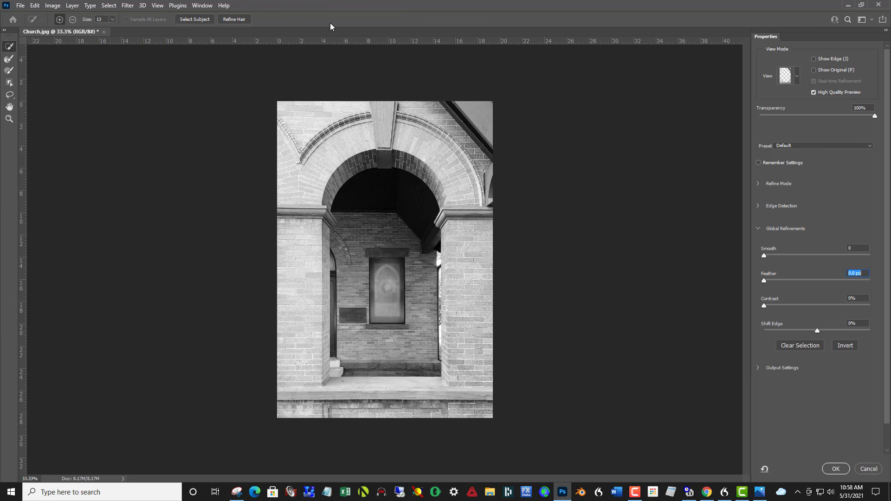
{"action": "left_click_drag", "start_coordinate": [764, 281], "coordinate": [844, 285]}
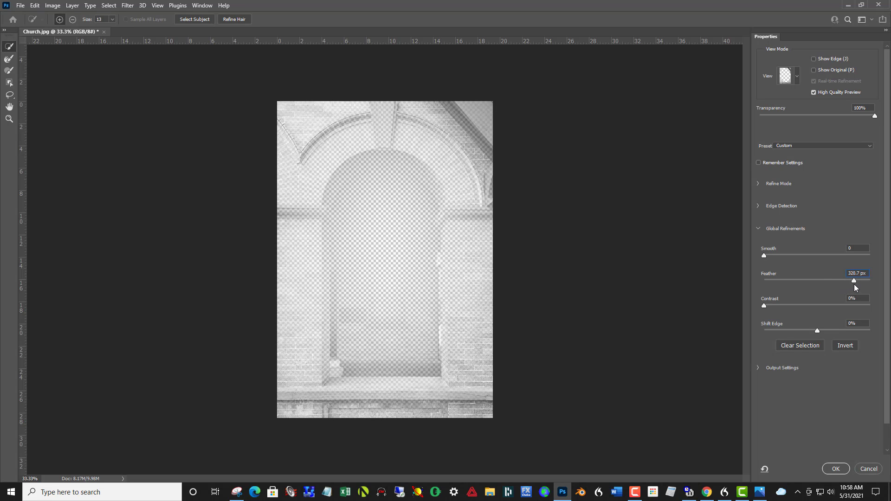
{"action": "left_click_drag", "start_coordinate": [854, 284], "coordinate": [855, 284]}
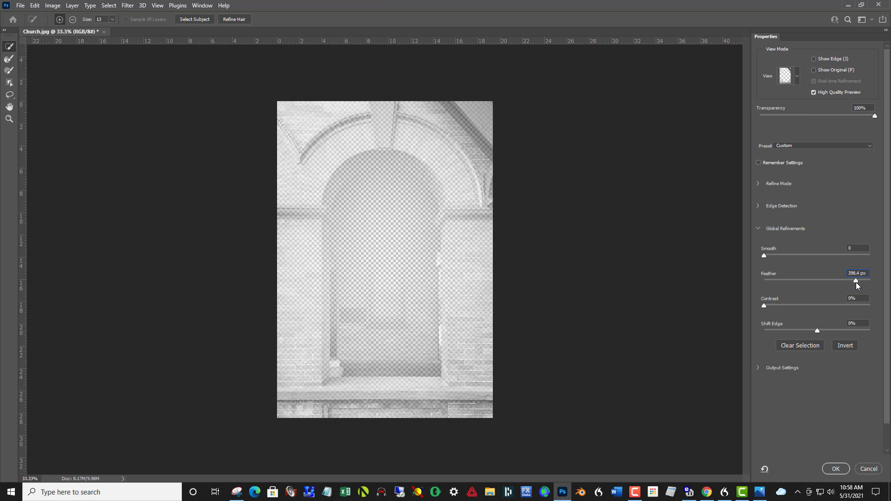
{"action": "left_click", "coordinate": [829, 470]}
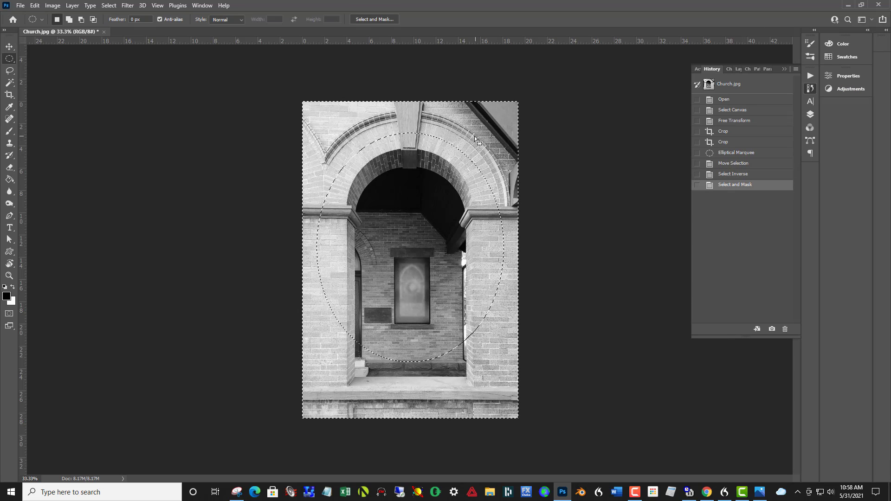
Darken the area outside the oval with Brightness/Contrast brightness about -84, then deselect.
{"action": "left_click", "coordinate": [59, 7]}
{"action": "mouse_move", "coordinate": [69, 30]}
{"action": "left_click", "coordinate": [173, 29]}
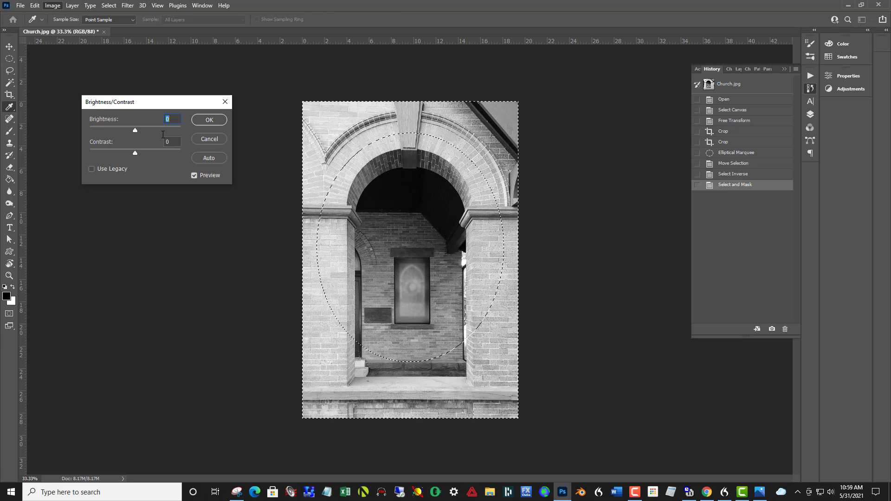
{"action": "left_click_drag", "start_coordinate": [135, 129], "coordinate": [109, 131]}
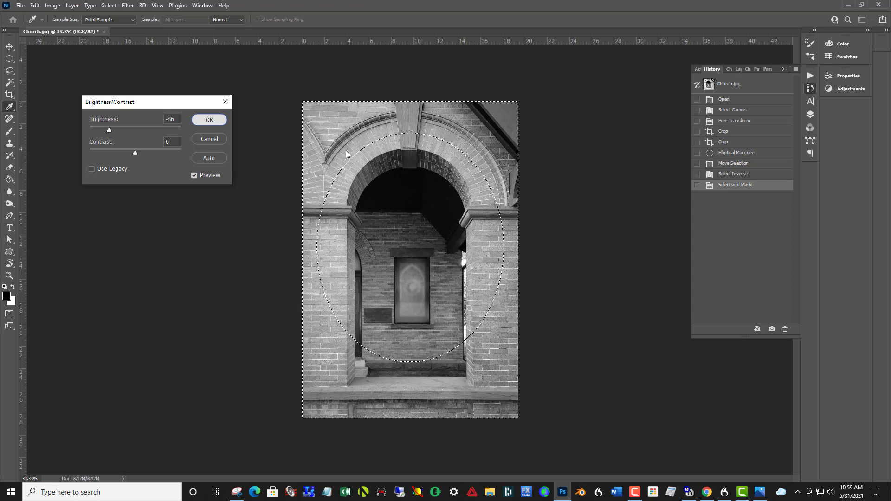
{"action": "left_click", "coordinate": [196, 117]}
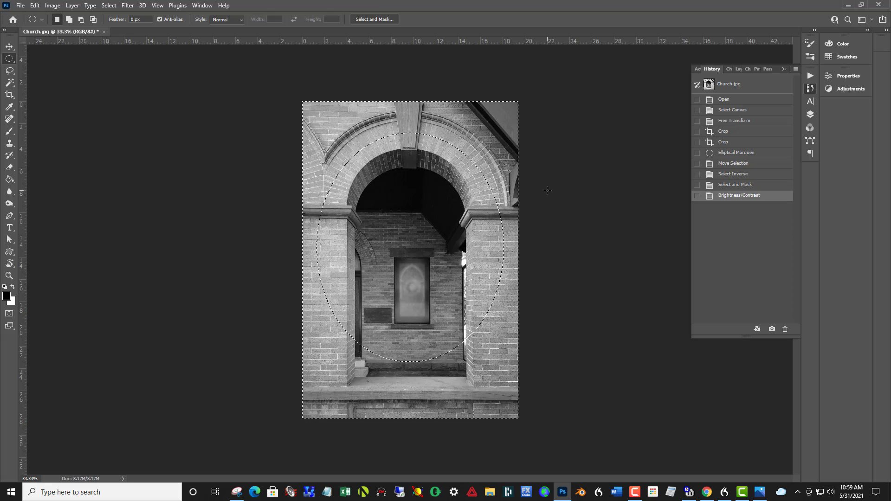
{"action": "left_click", "coordinate": [109, 5]}
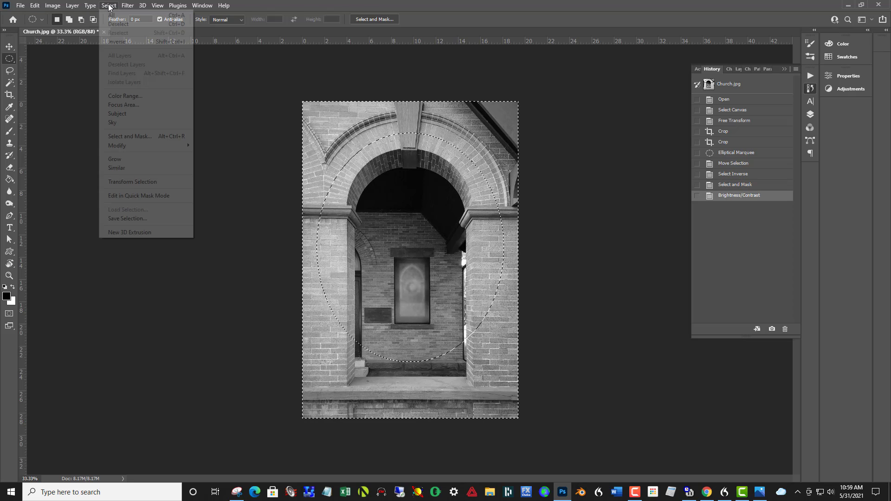
{"action": "left_click", "coordinate": [180, 25]}
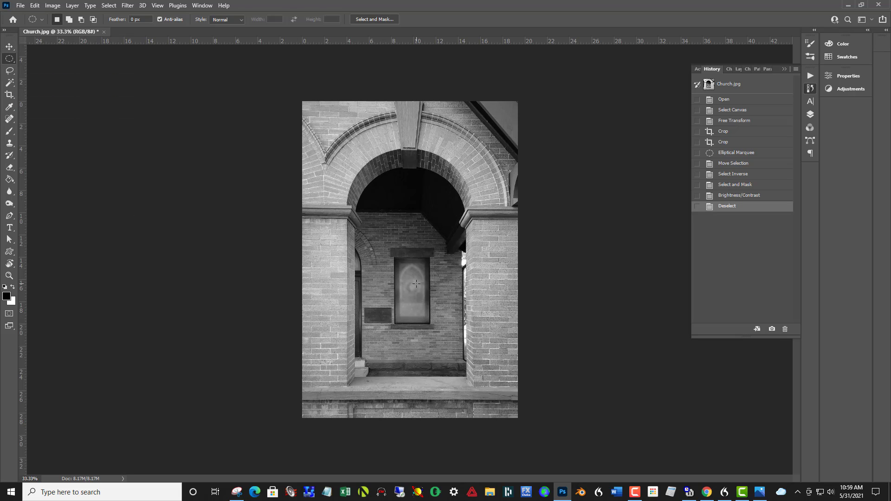
Draw an oval around the centre archway and feather it about 154 px in Select and Mask.
{"action": "left_click_drag", "start_coordinate": [410, 283], "coordinate": [470, 374]}
{"action": "key", "text": "Escape"}
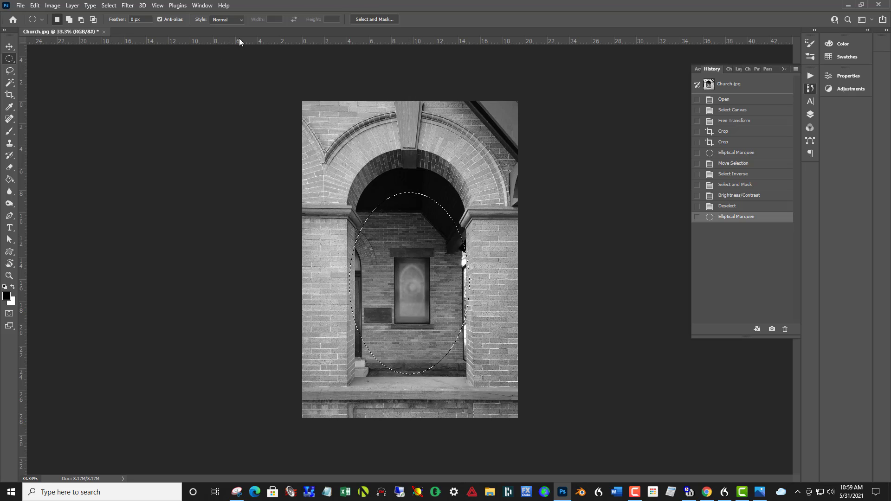
{"action": "left_click", "coordinate": [650, 133]}
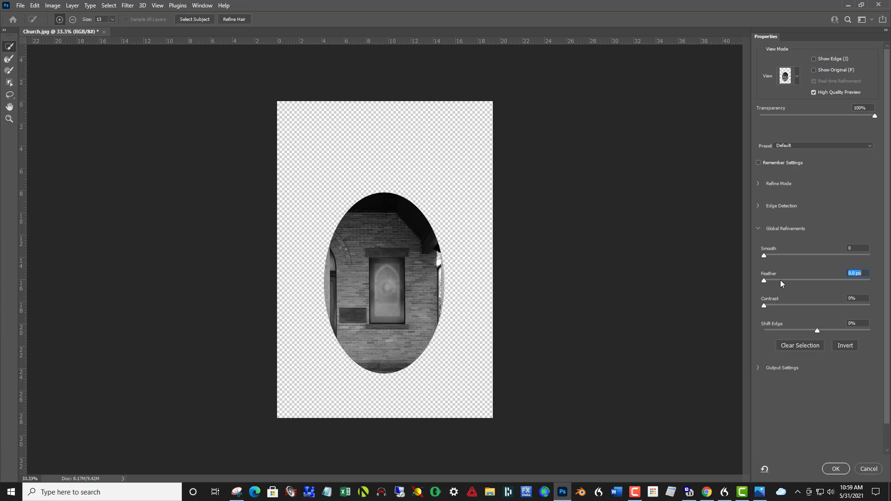
{"action": "left_click_drag", "start_coordinate": [781, 280], "coordinate": [844, 287]}
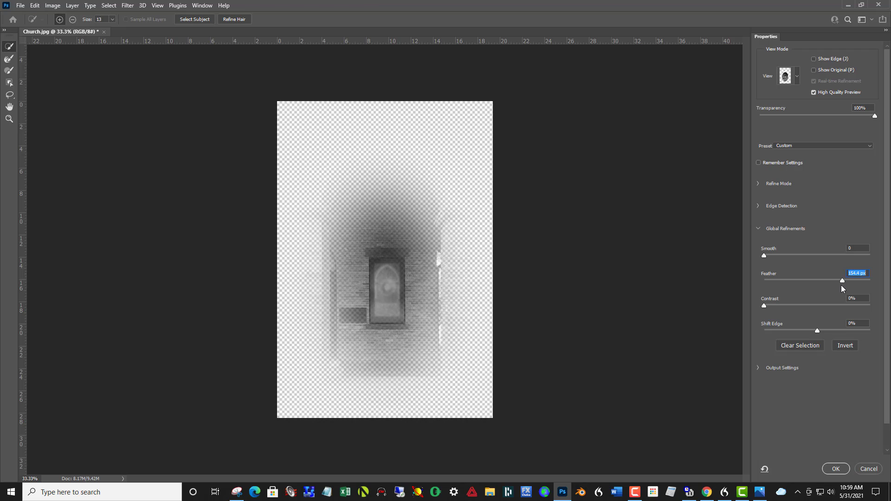
{"action": "left_click", "coordinate": [843, 470]}
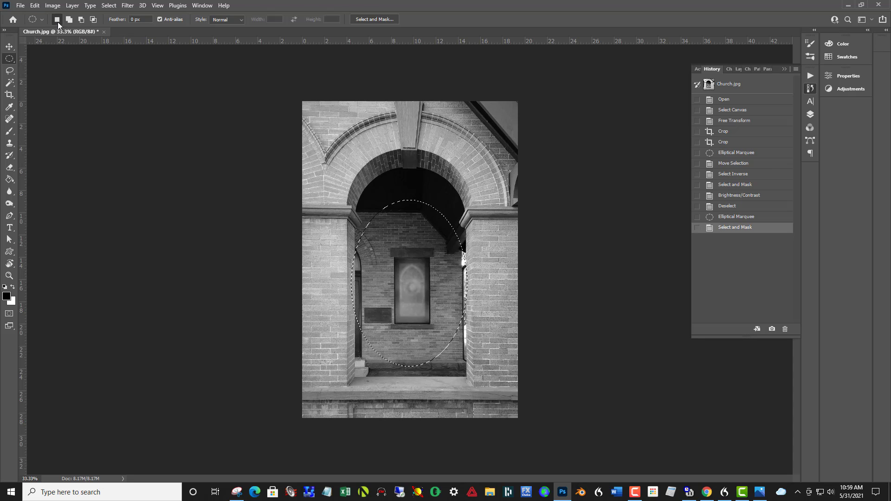
Apply Levels with the white input slider lowered to 197 to brighten the archway.
{"action": "left_click", "coordinate": [53, 6]}
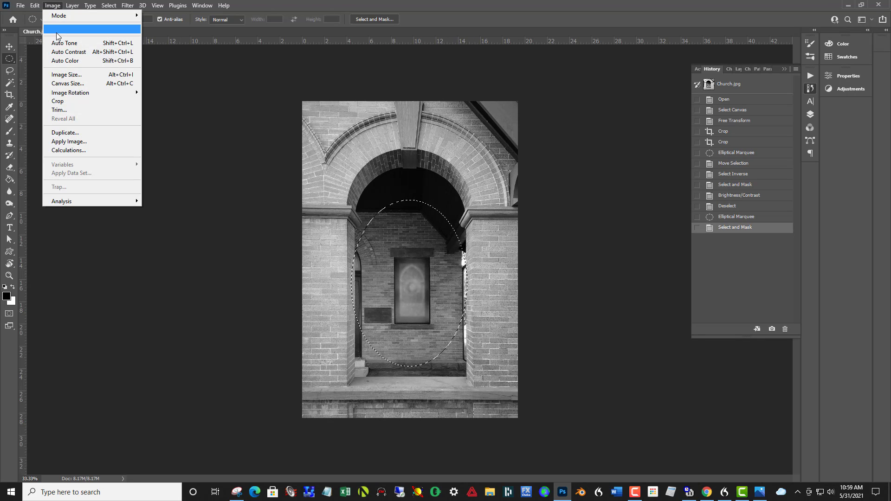
{"action": "mouse_move", "coordinate": [58, 35]}
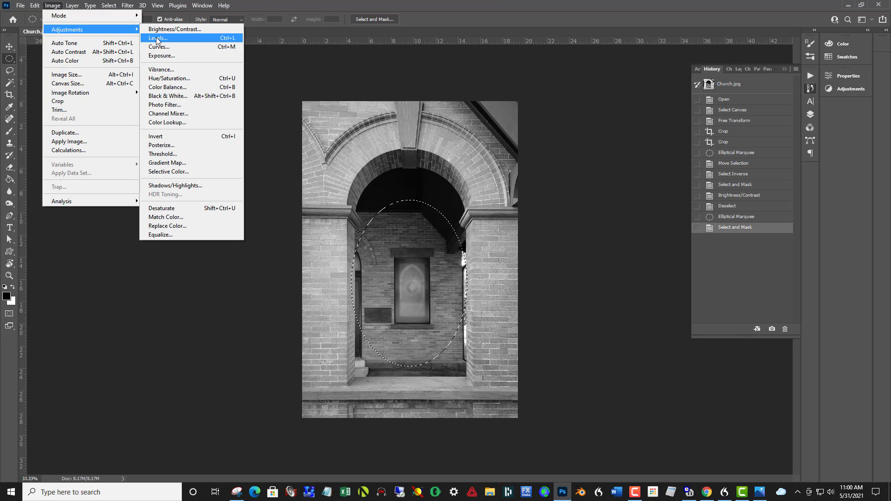
{"action": "left_click", "coordinate": [157, 39]}
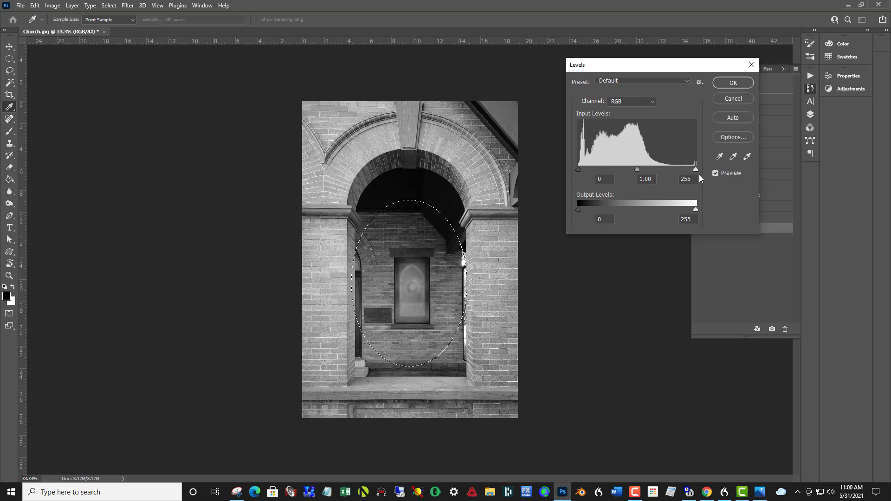
{"action": "left_click_drag", "start_coordinate": [696, 170], "coordinate": [669, 171]}
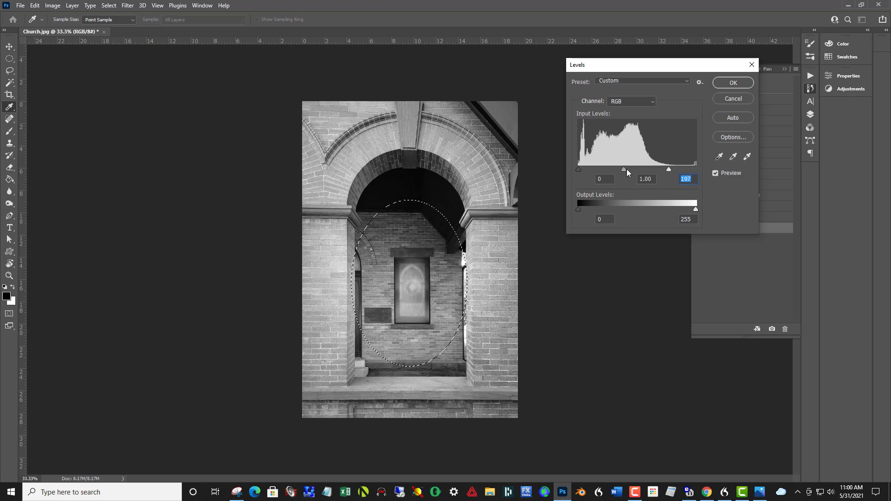
{"action": "left_click", "coordinate": [731, 85]}
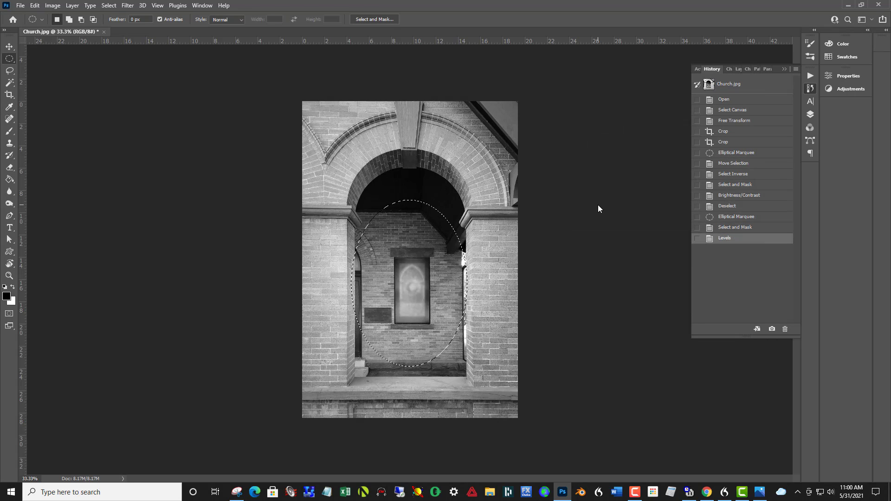
Deselect, then switch History between the original photo and final edit to compare them.
{"action": "key", "text": "ctrl+d"}
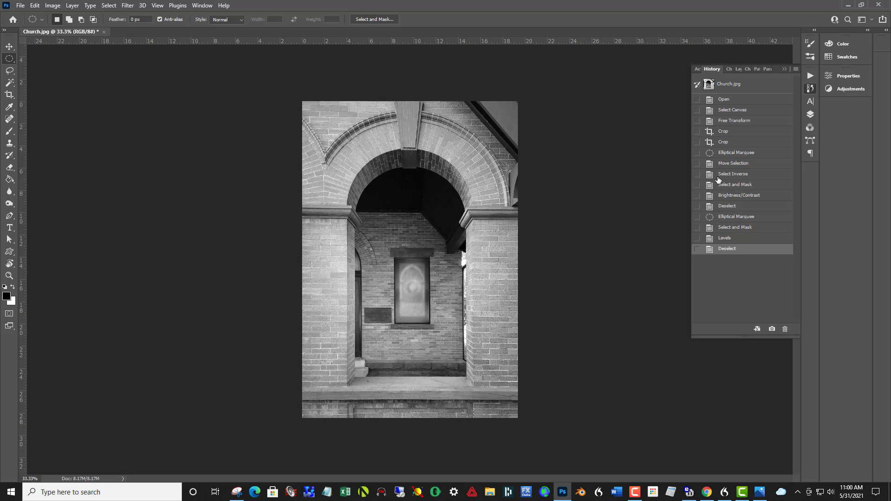
{"action": "left_click", "coordinate": [739, 100]}
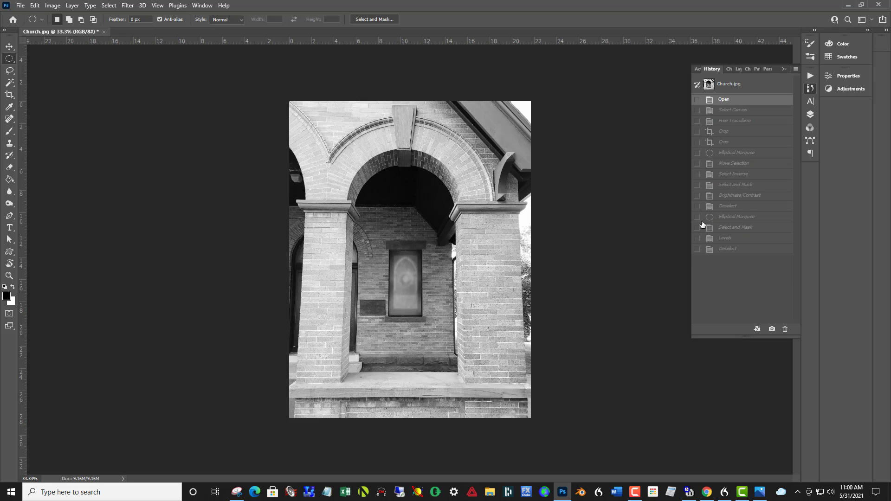
{"action": "left_click", "coordinate": [751, 251]}
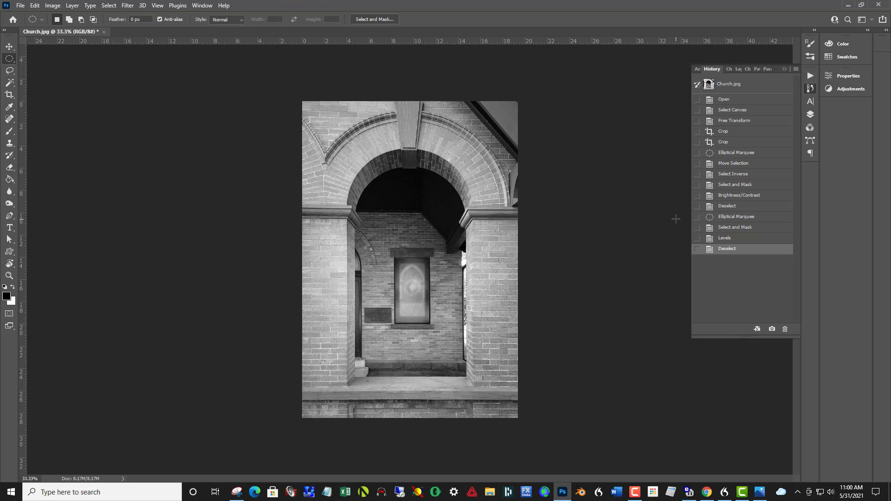
{"action": "left_click", "coordinate": [781, 99]}
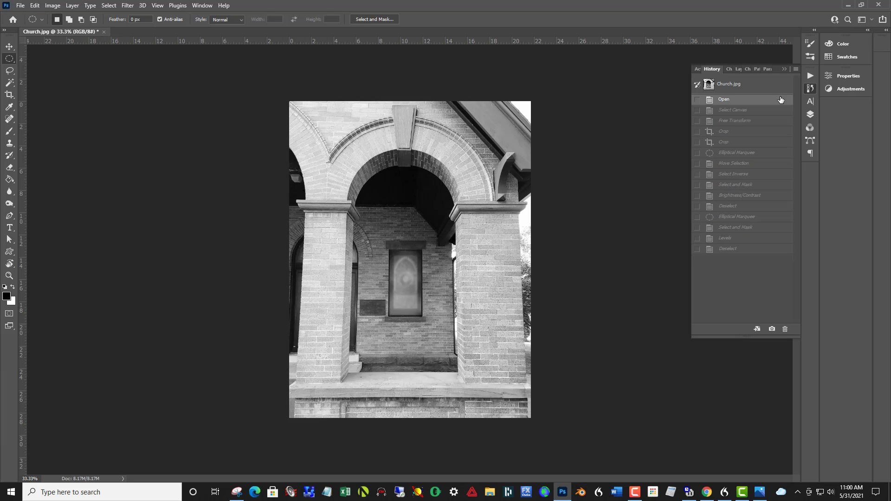
{"action": "left_click", "coordinate": [737, 252]}
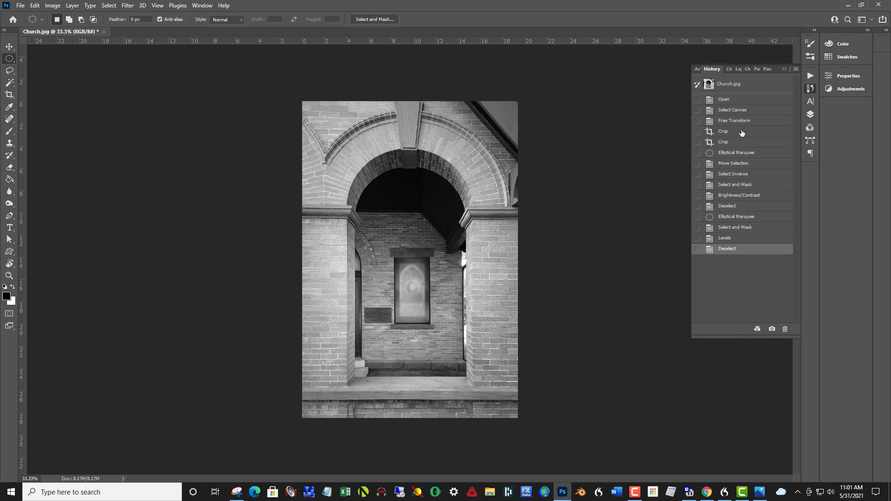
{"action": "left_click", "coordinate": [744, 100]}
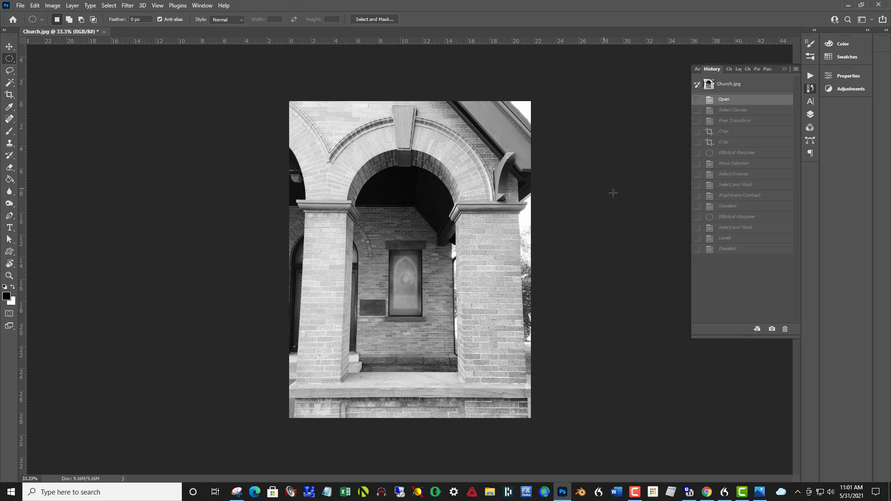
{"action": "left_click", "coordinate": [737, 249]}
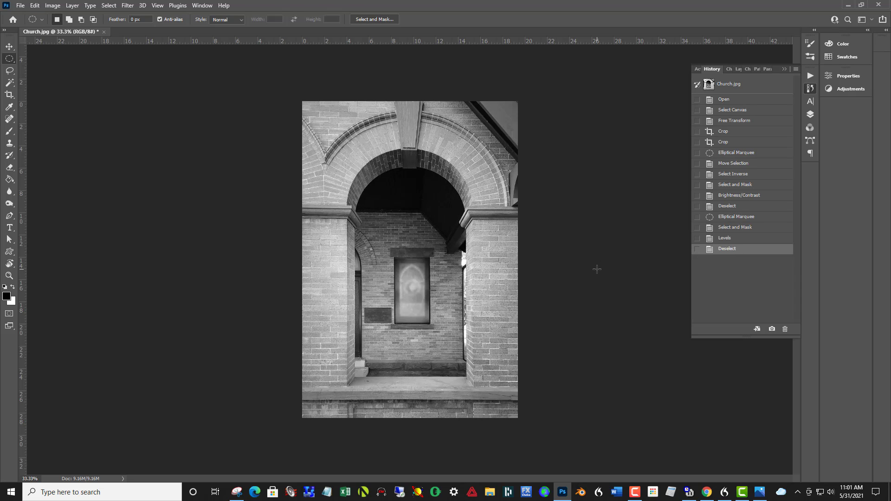